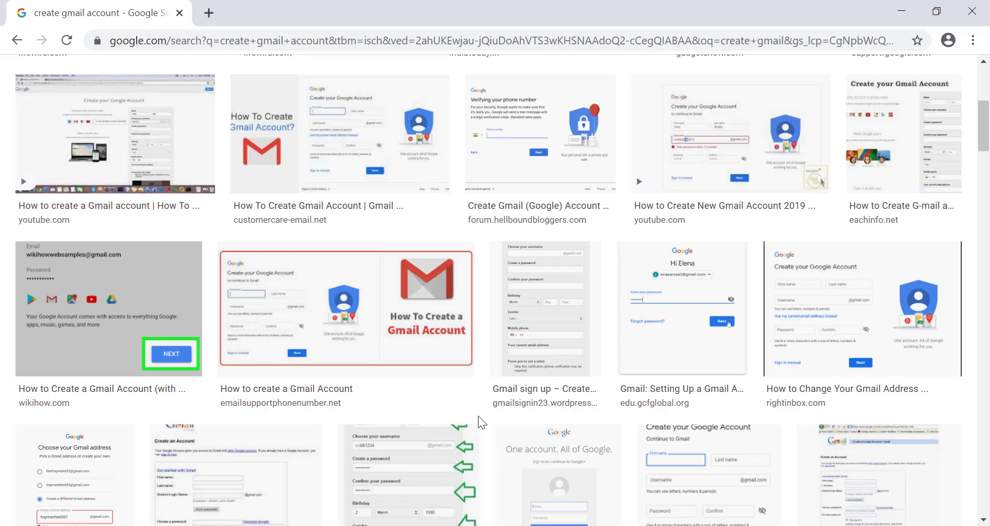
- Open gmail.com in a new browser tab
scroll(478, 416, down, 2)
scroll(478, 416, up, 5)
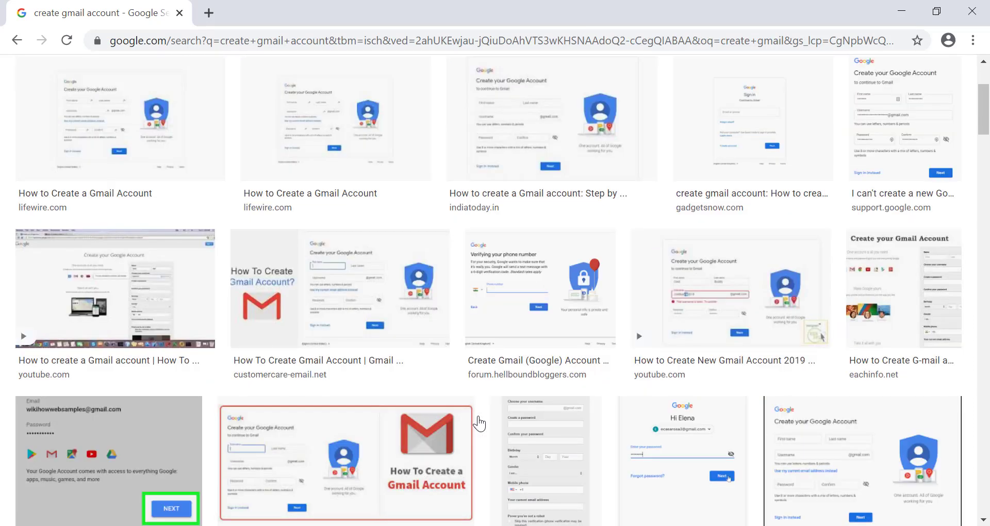
scroll(479, 423, up, 3)
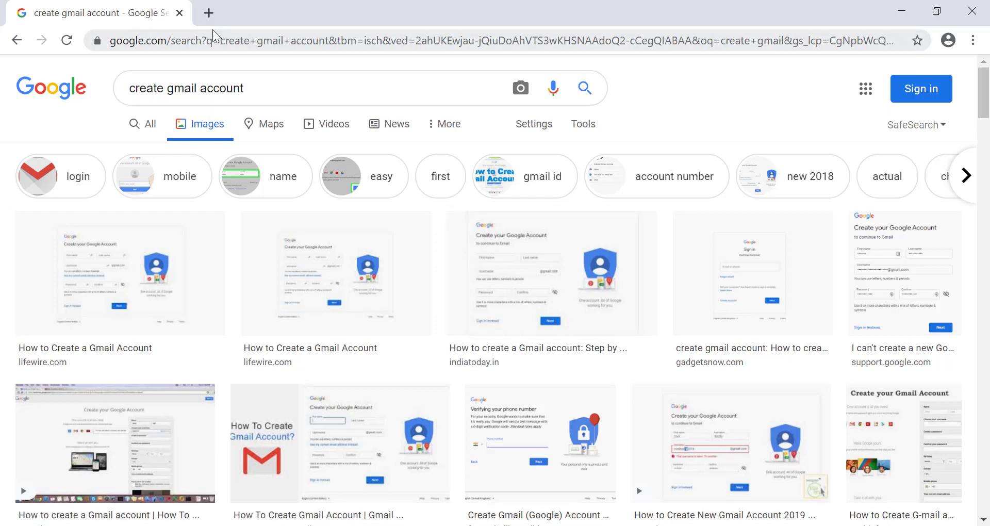
click(208, 14)
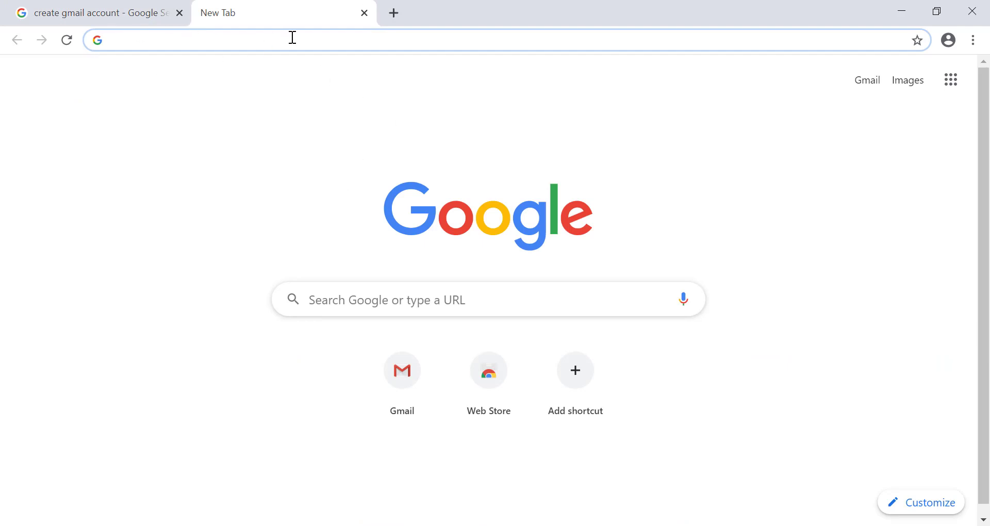
text(gmail.com)
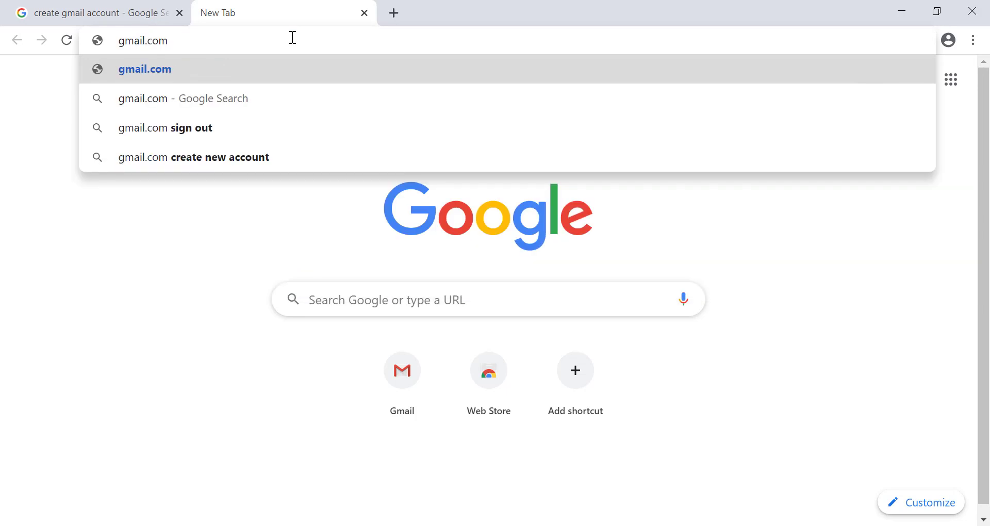
key(Return)
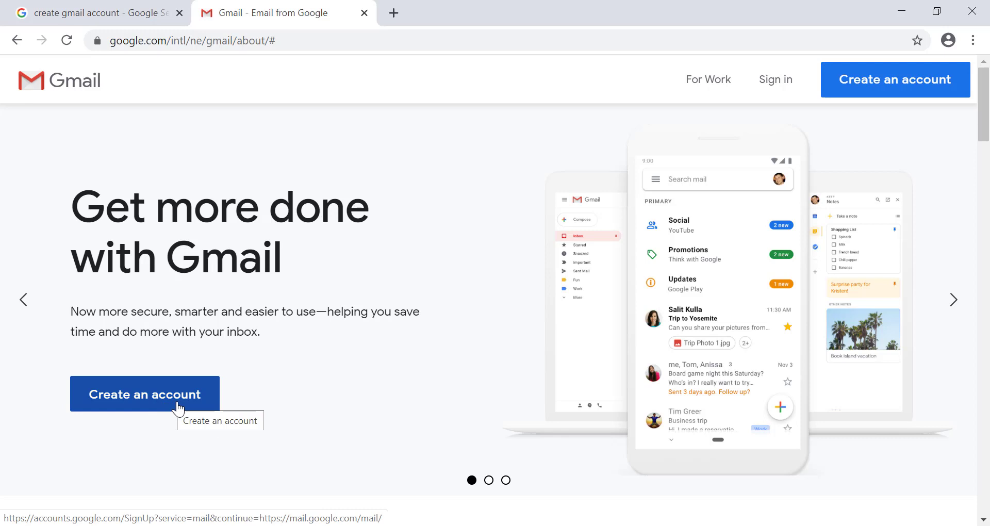
- Start creating a new Google account from the Gmail page
click(170, 408)
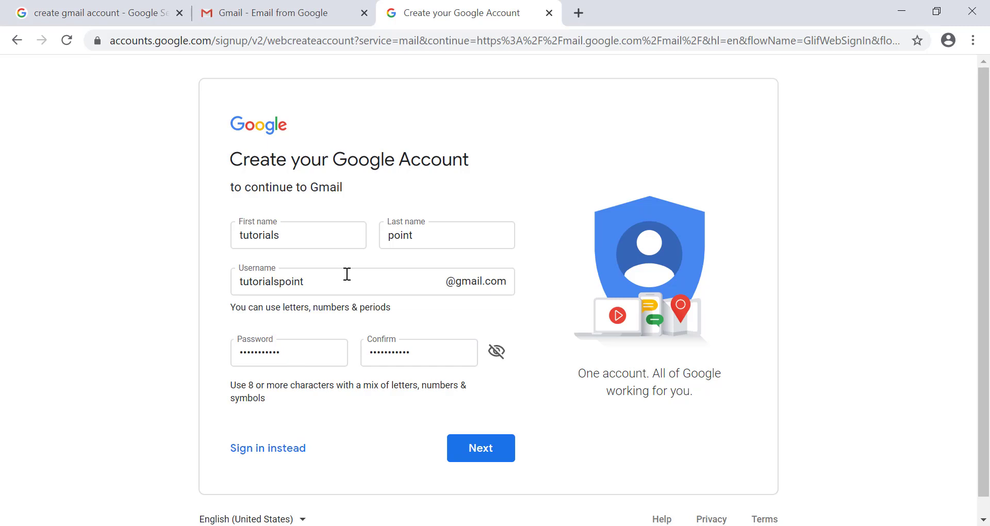
- Submit the name form, enter the phone number and leave recovery email empty
click(475, 450)
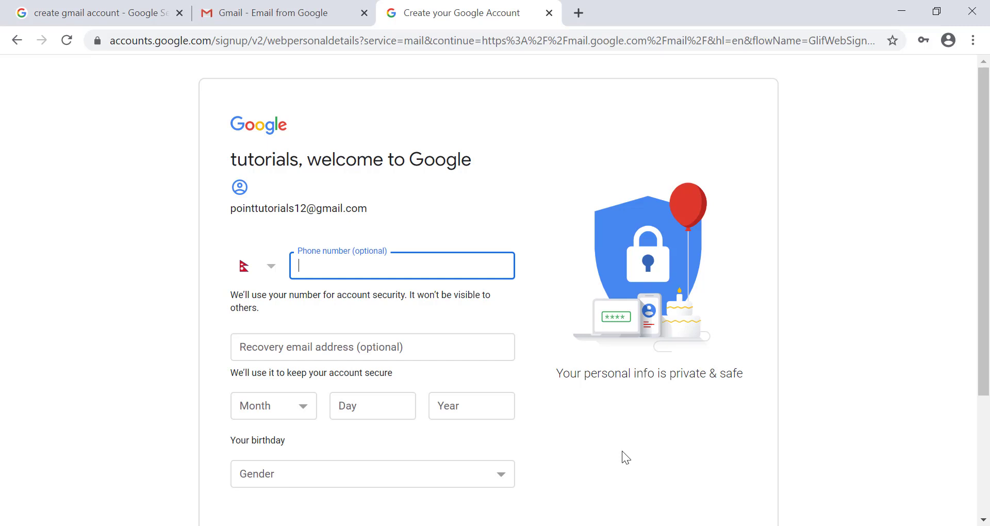
click(365, 352)
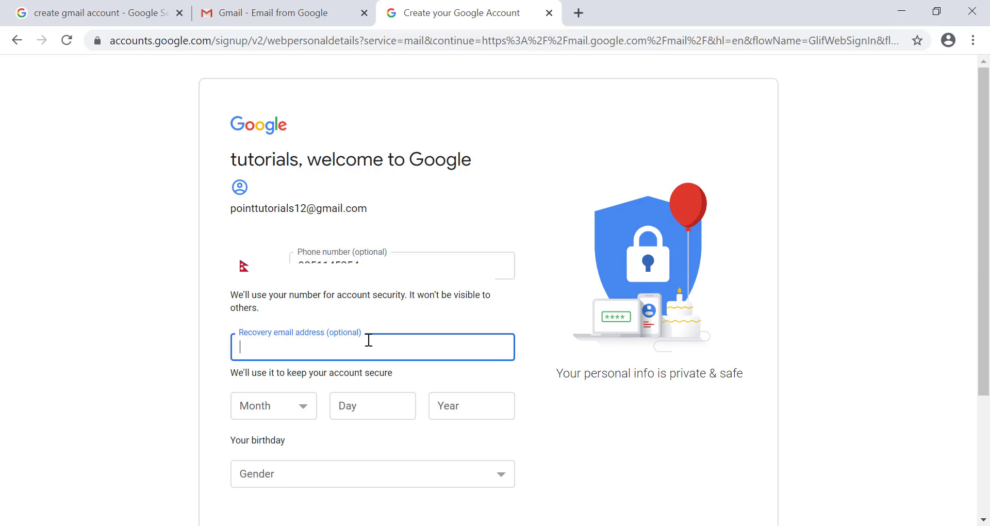
click(529, 379)
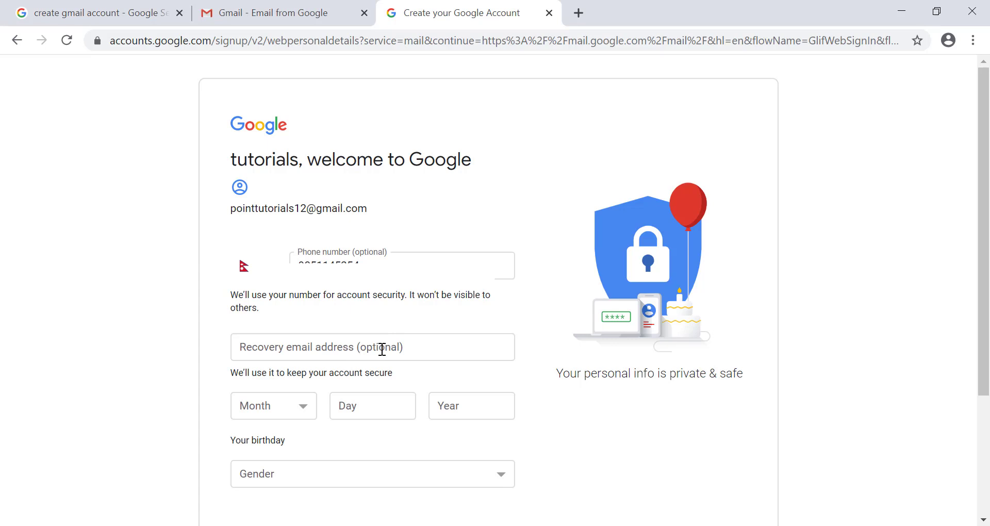
- Set the birthday to January 01 1990 and gender to Male
click(311, 407)
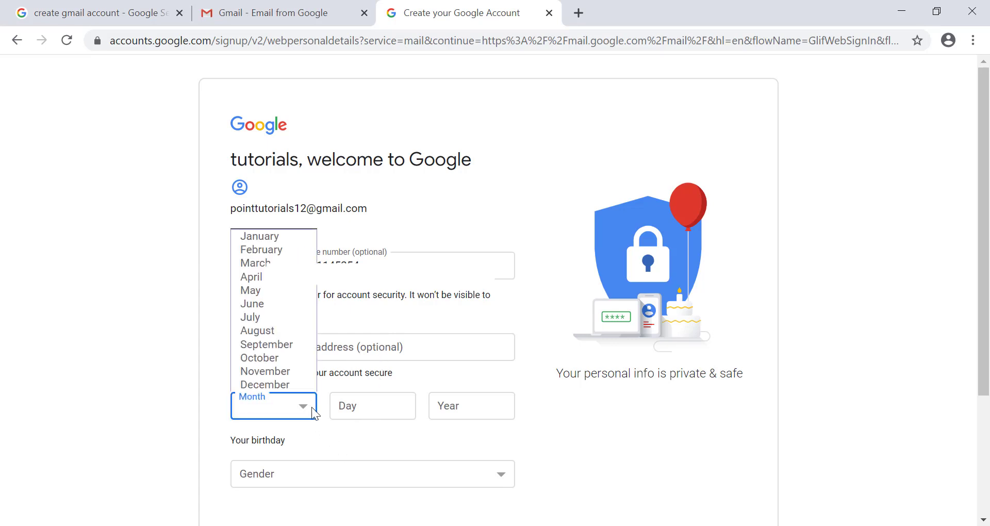
click(284, 238)
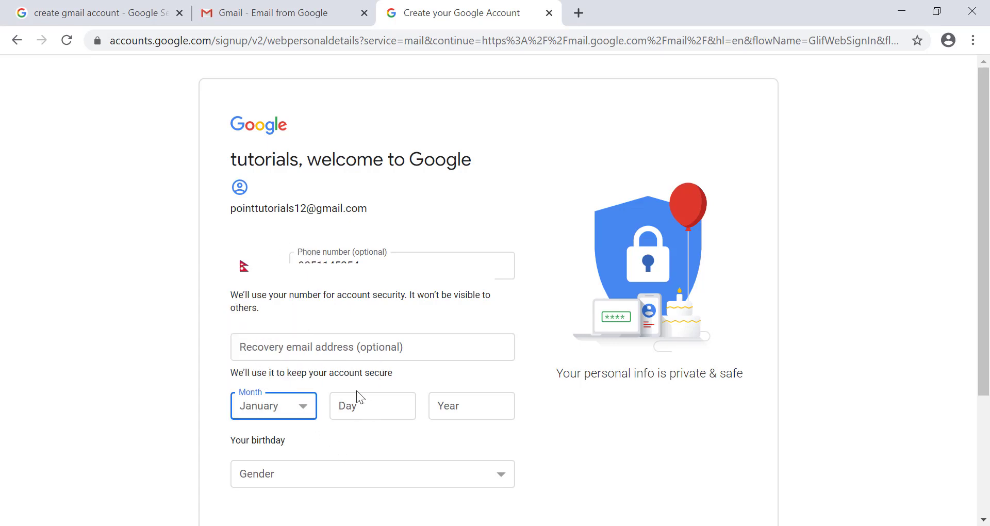
click(403, 410)
text(01)
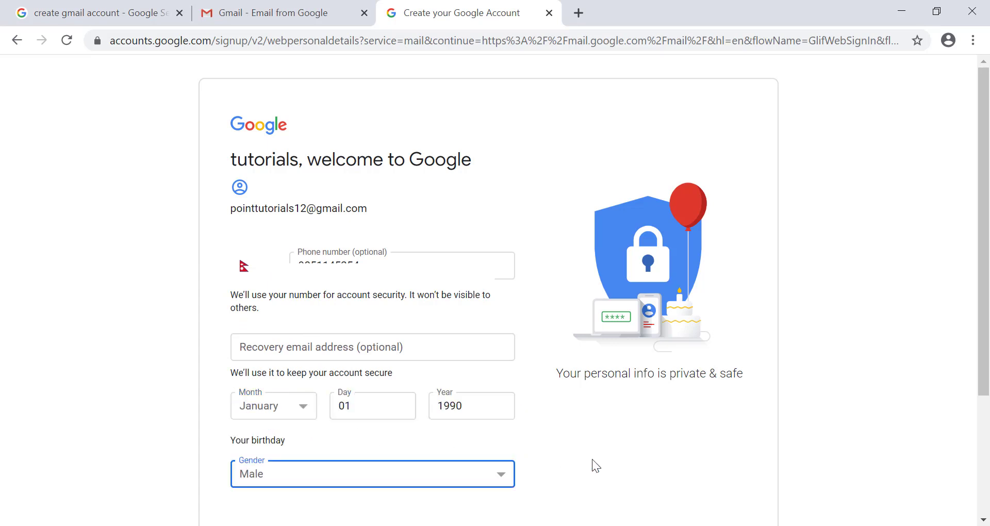
click(581, 465)
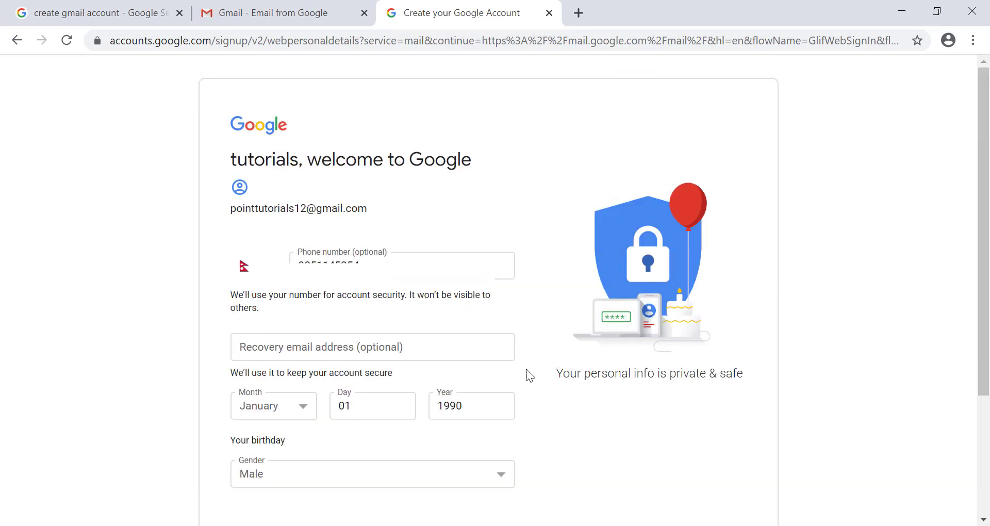
scroll(526, 370, down, 3)
- Submit the details, have a verification code texted, and enter the received code
click(493, 448)
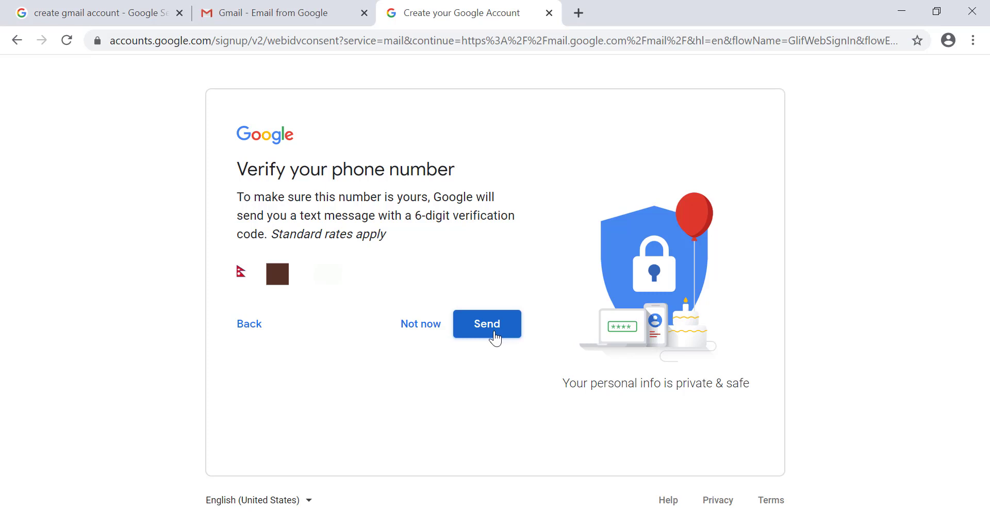
click(496, 339)
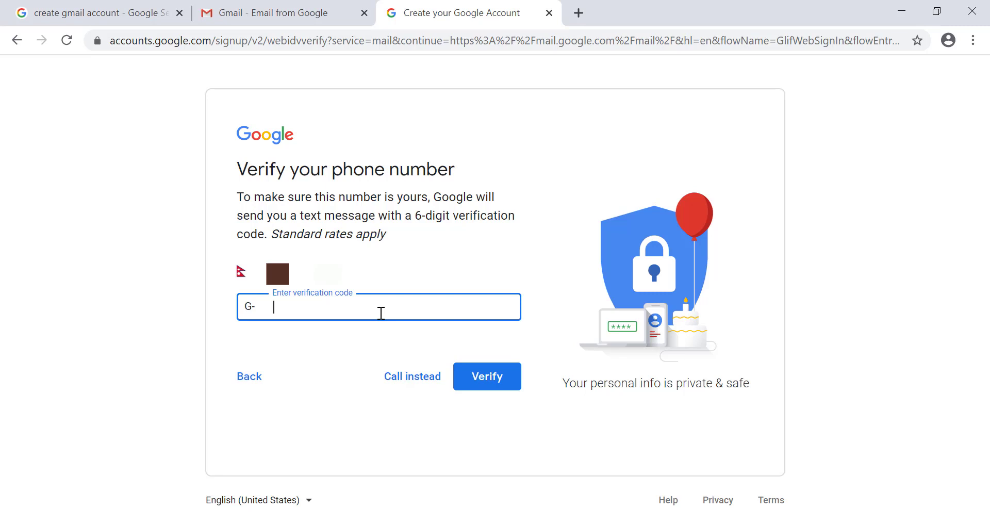
- Verify the phone, allow it across Google services, and accept the Privacy and Terms
click(502, 388)
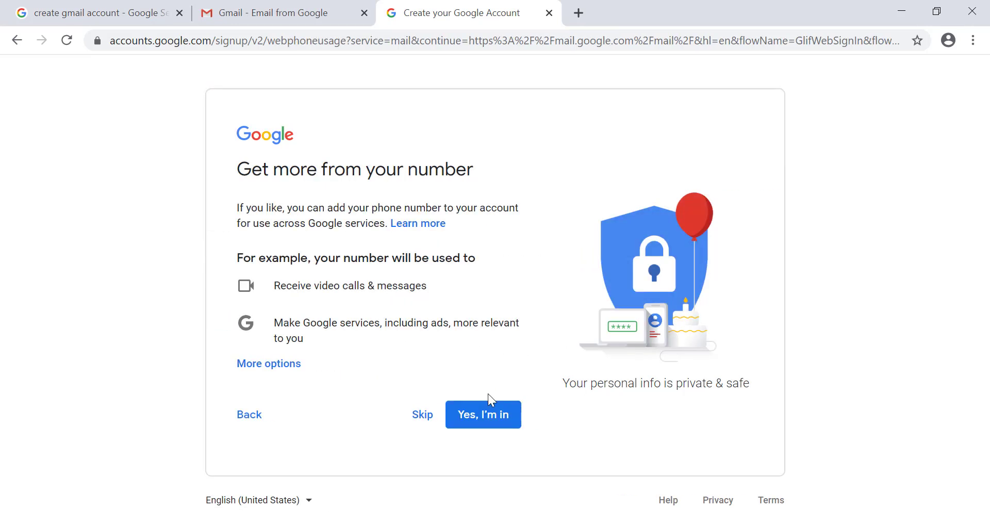
click(492, 422)
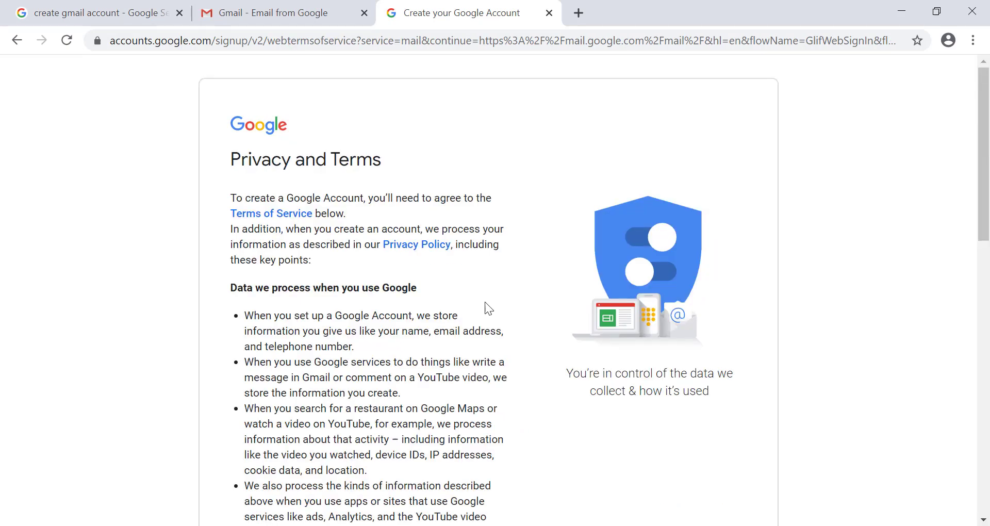
scroll(477, 314, down, 3)
scroll(477, 315, down, 2)
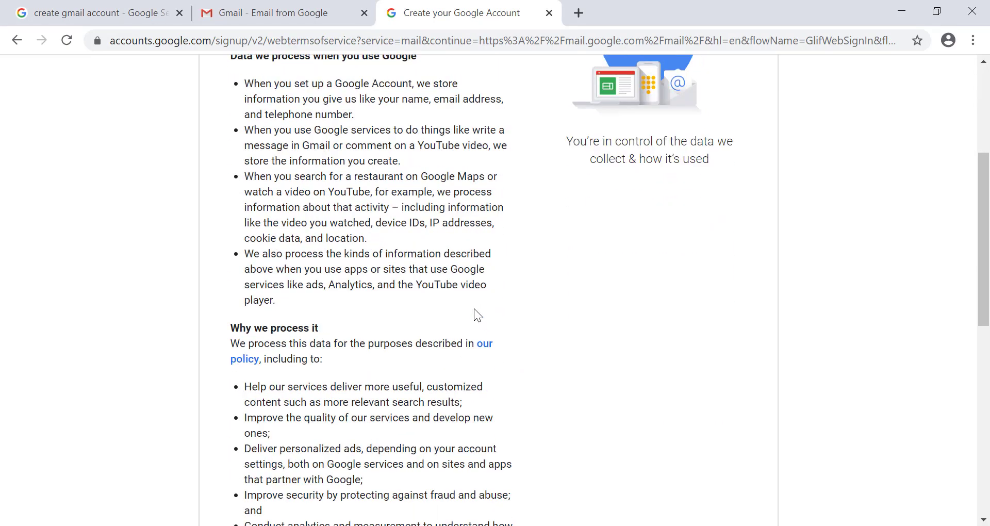
scroll(477, 315, down, 6)
scroll(477, 315, down, 4)
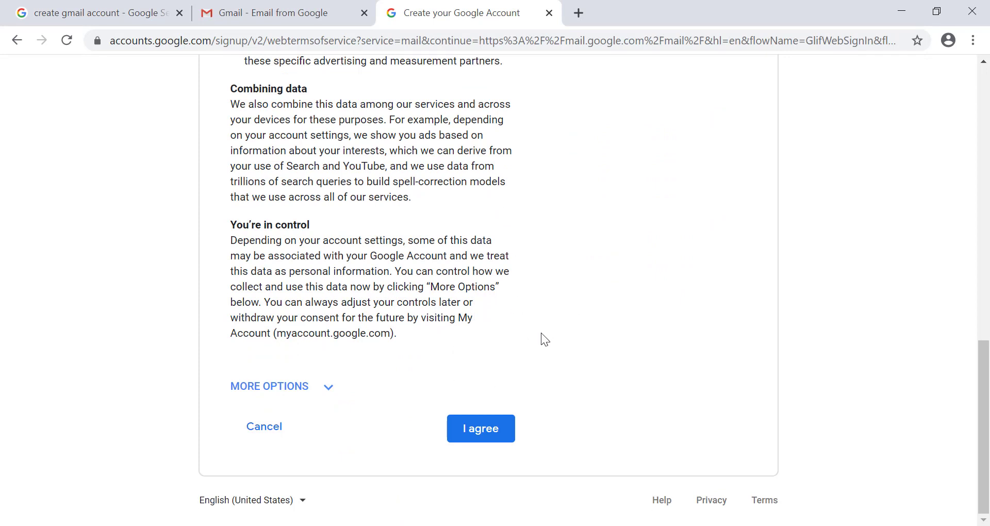
click(480, 442)
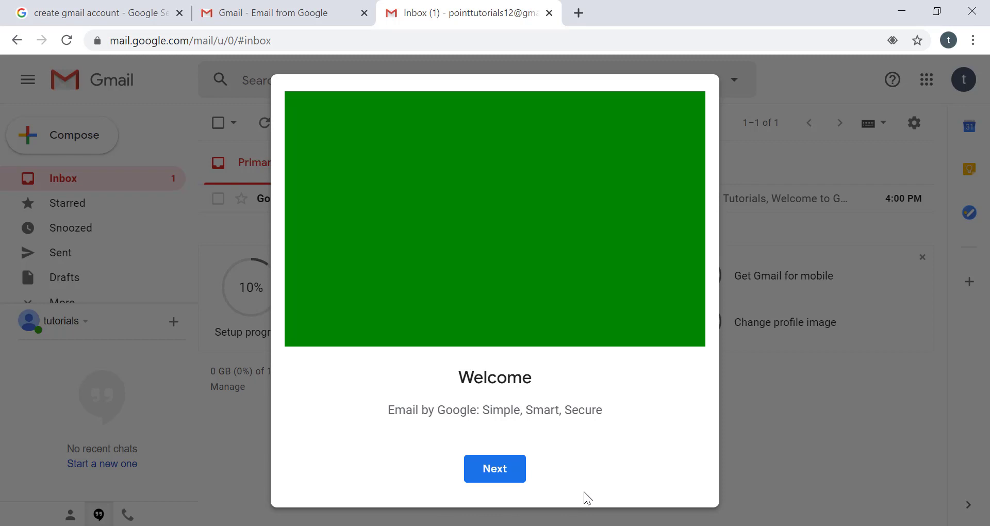
- Finish the Gmail welcome dialogs keeping the Default view
click(512, 479)
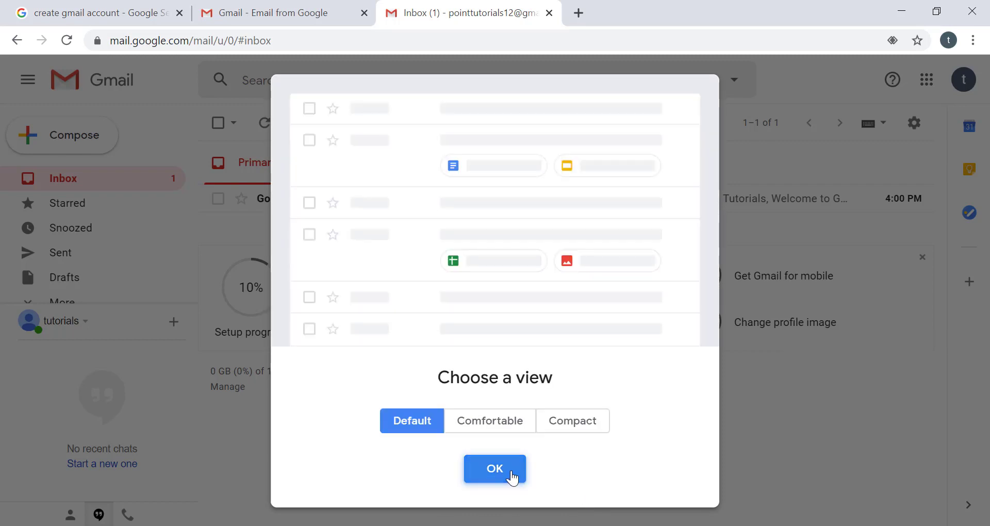
click(859, 329)
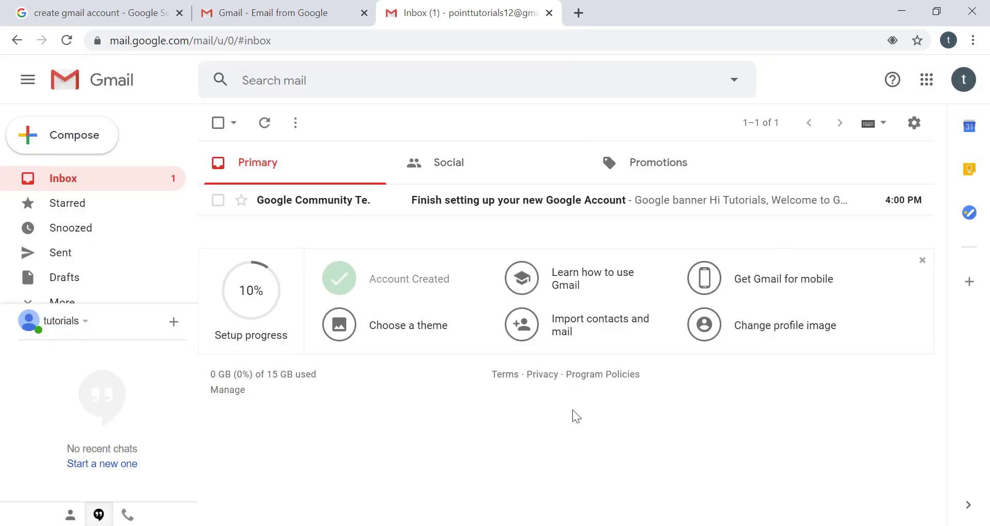